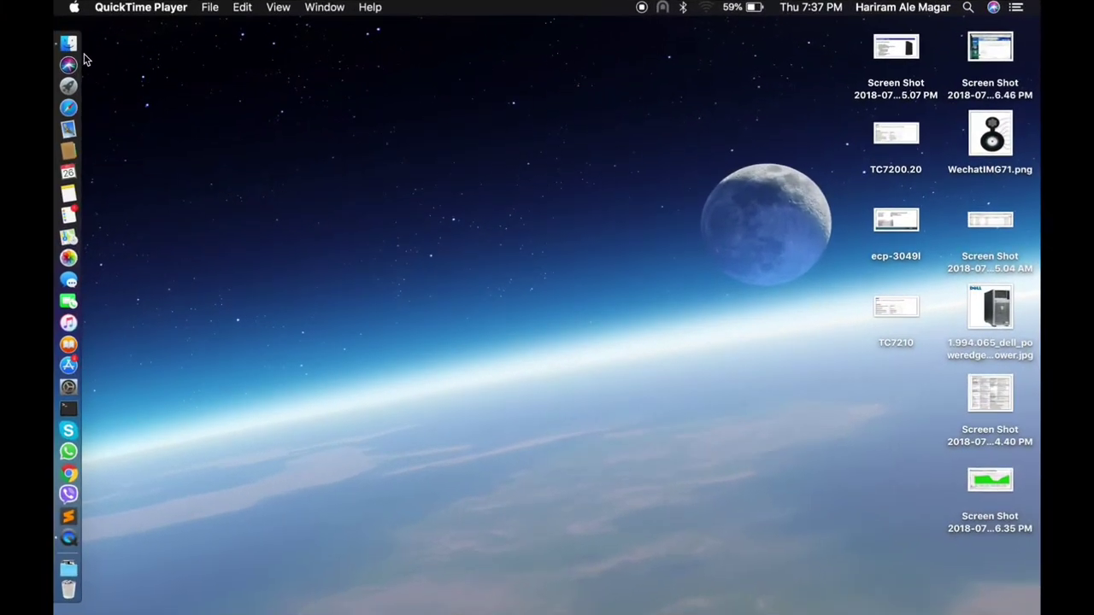
Step: Show the Downloads folder in Finder and select the Office 2016 Installer.pkg
left_click(68, 42)
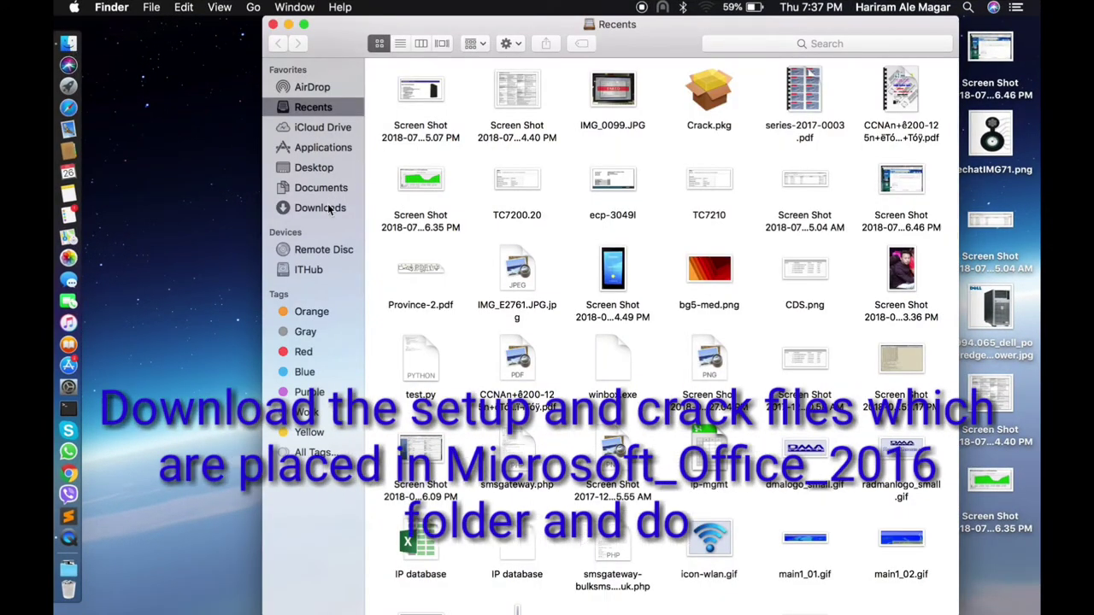
left_click(321, 208)
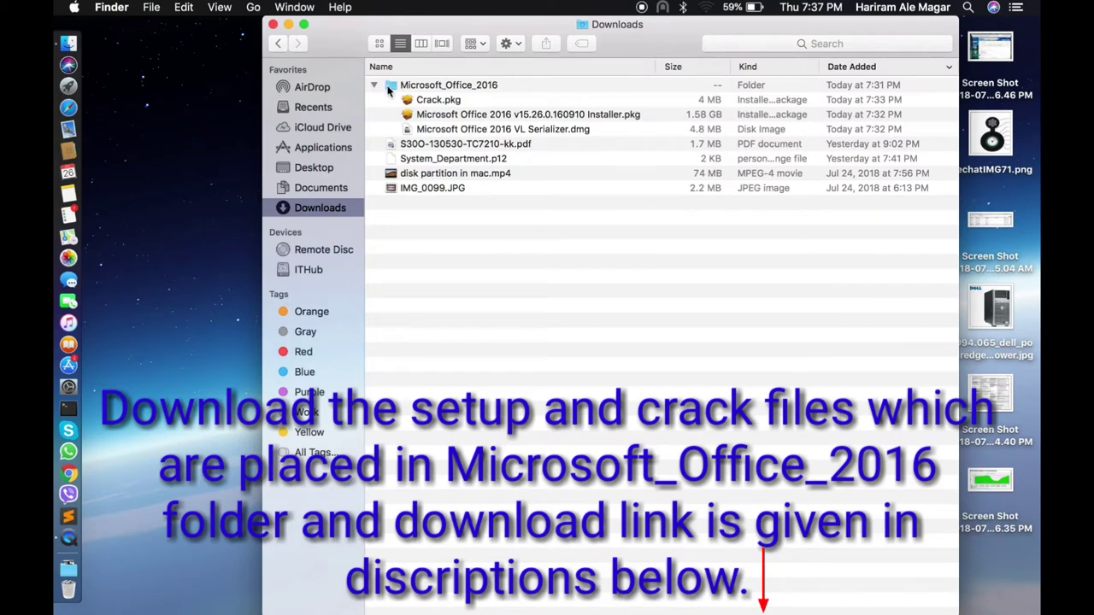
left_click(483, 116)
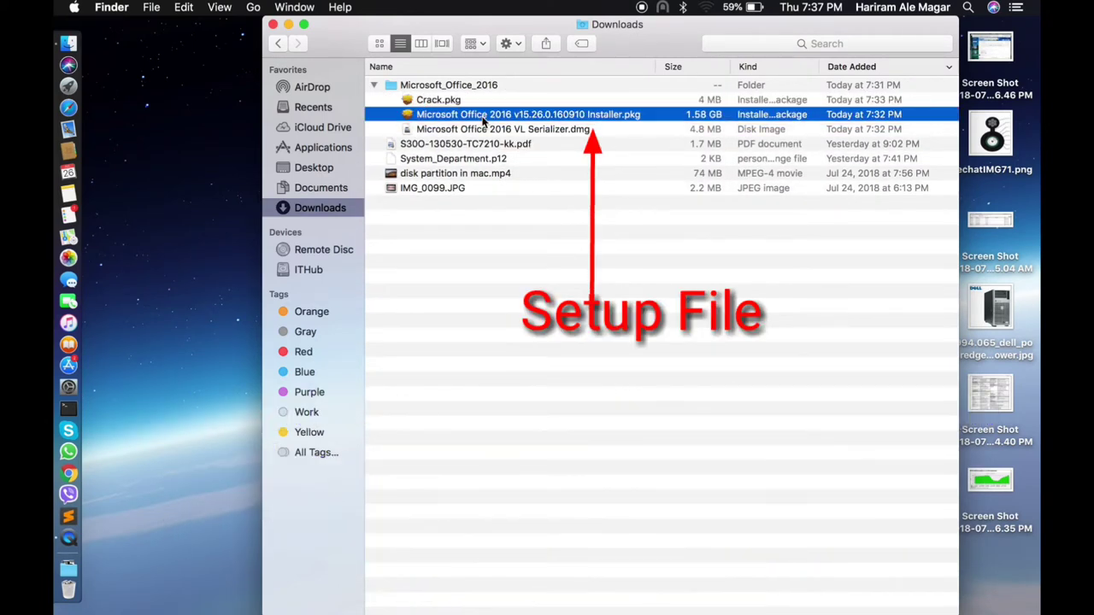
Step: Launch the Office 2016 installer, continue past the introduction and agree to the license
double_click(484, 116)
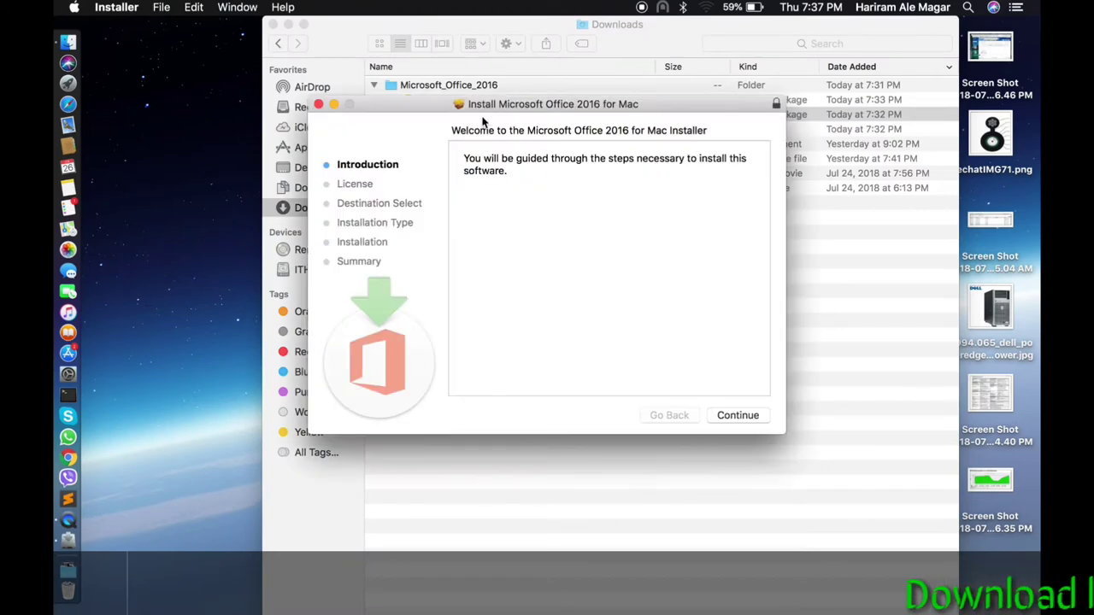
left_click(751, 418)
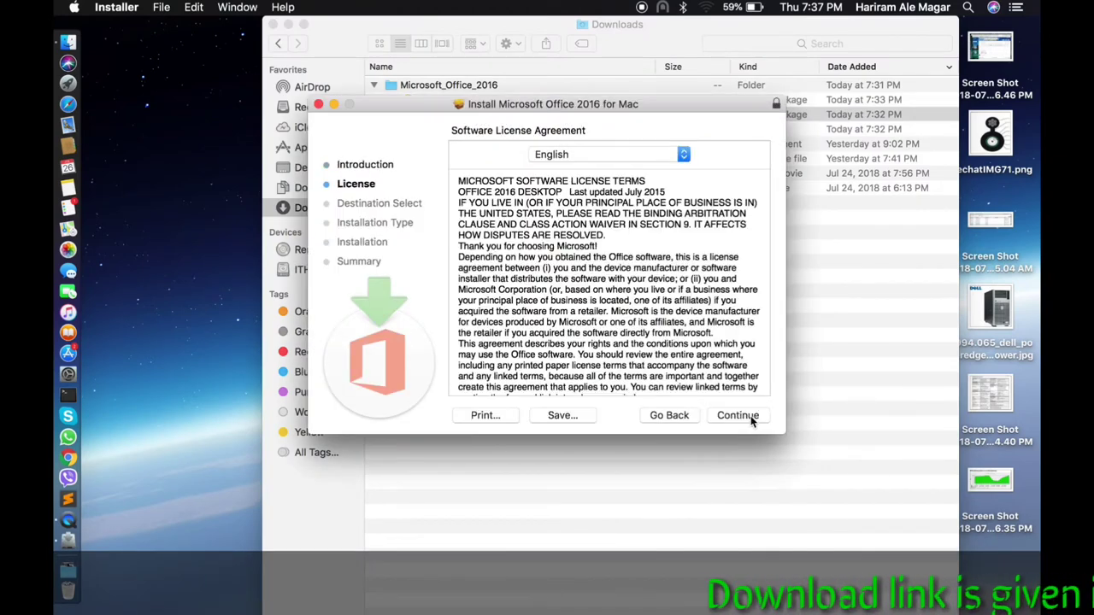
left_click(724, 413)
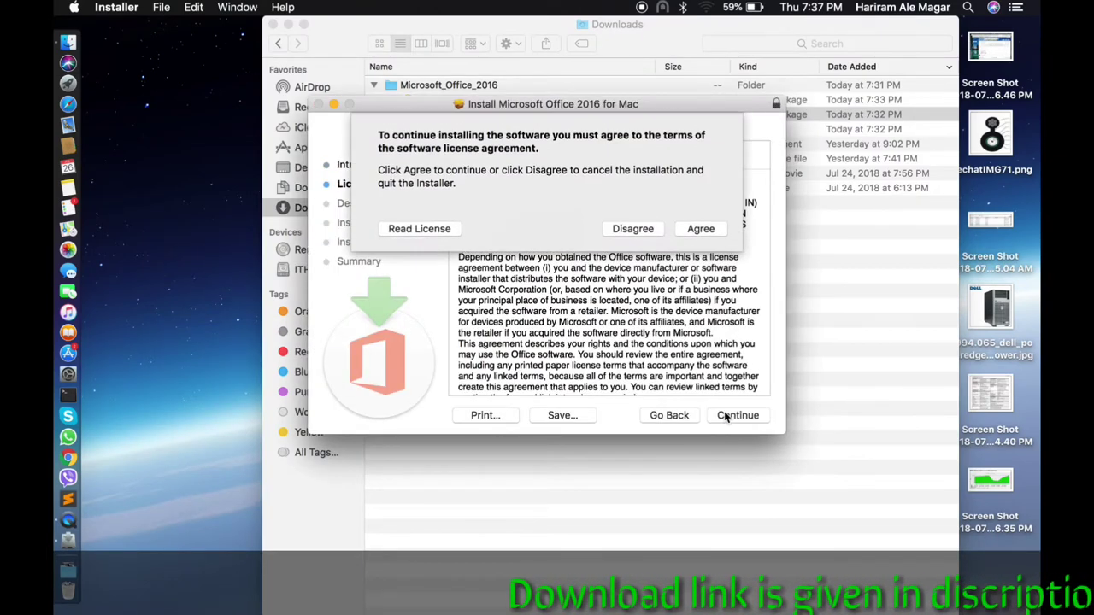
key("Return")
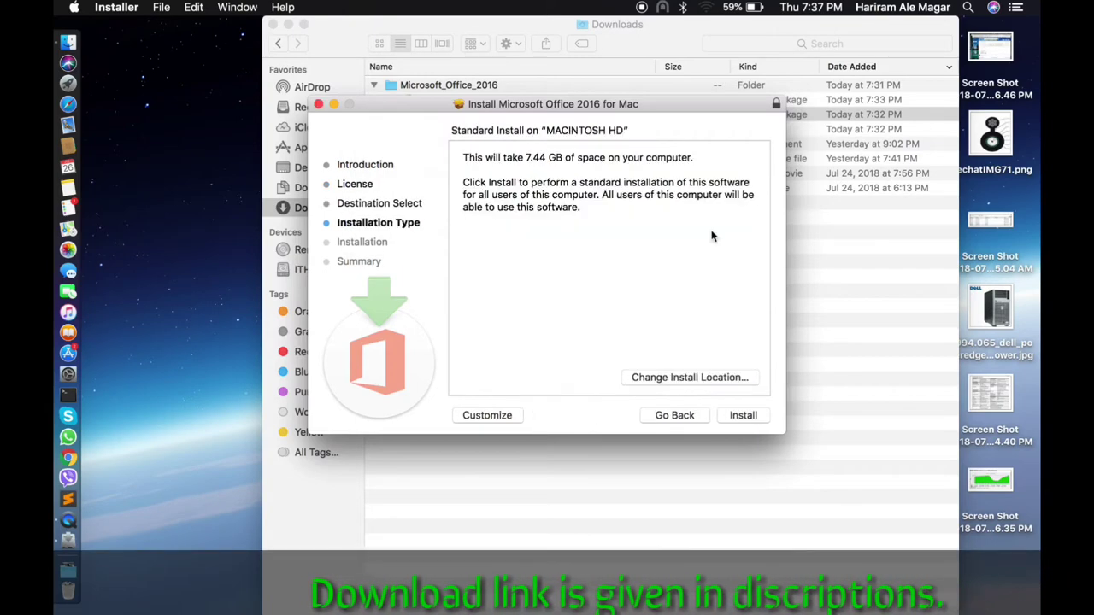
Step: Run the standard install with the administrator password, then close the installer and move its package to the Trash
left_click(743, 415)
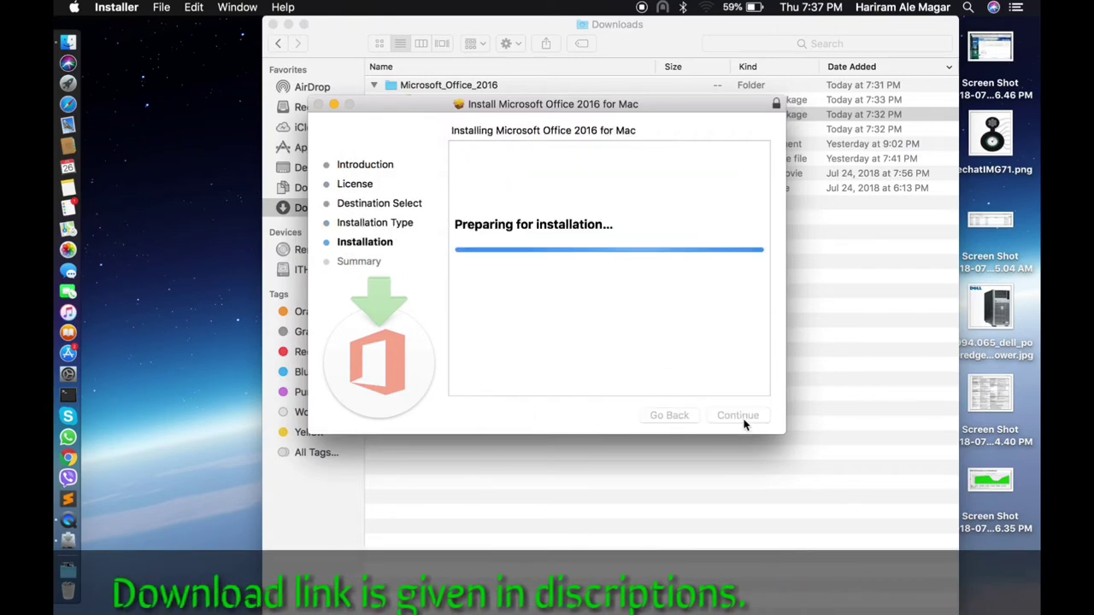
type("p")
key("Return")
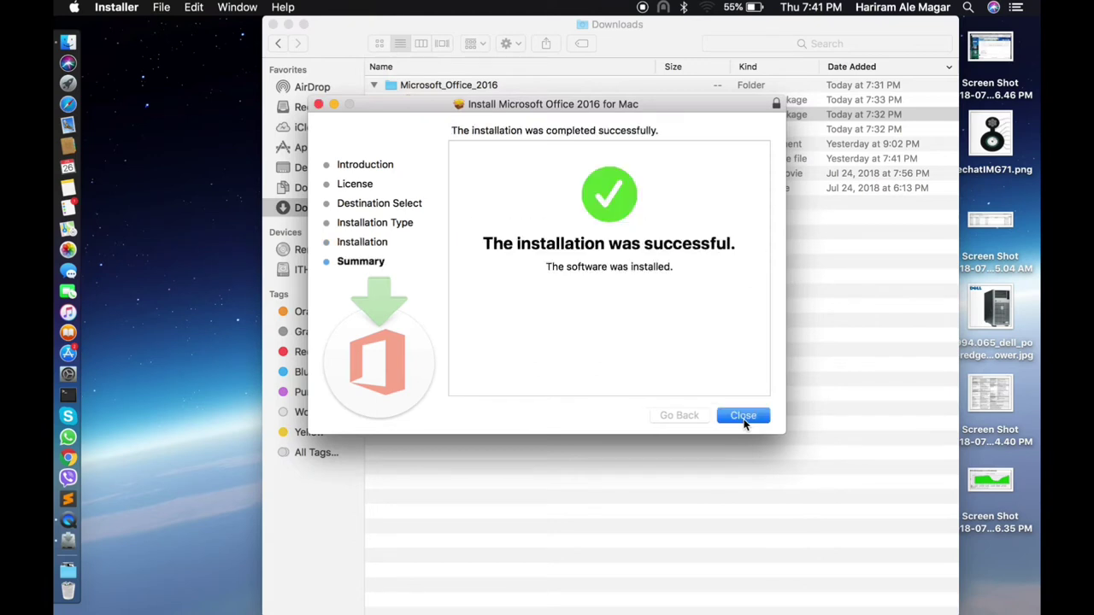
left_click(743, 418)
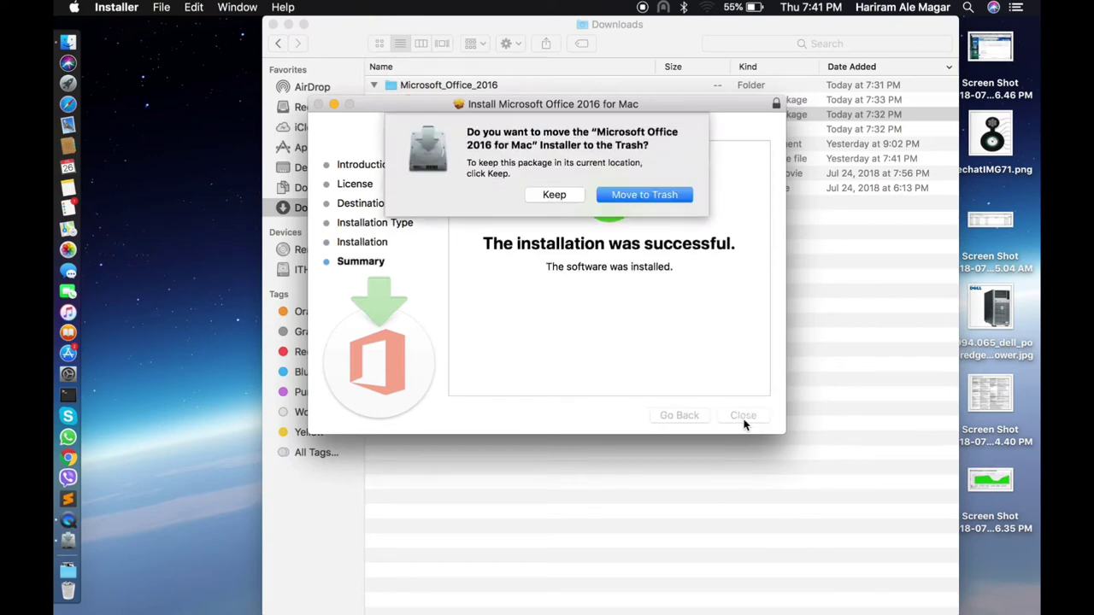
left_click(650, 195)
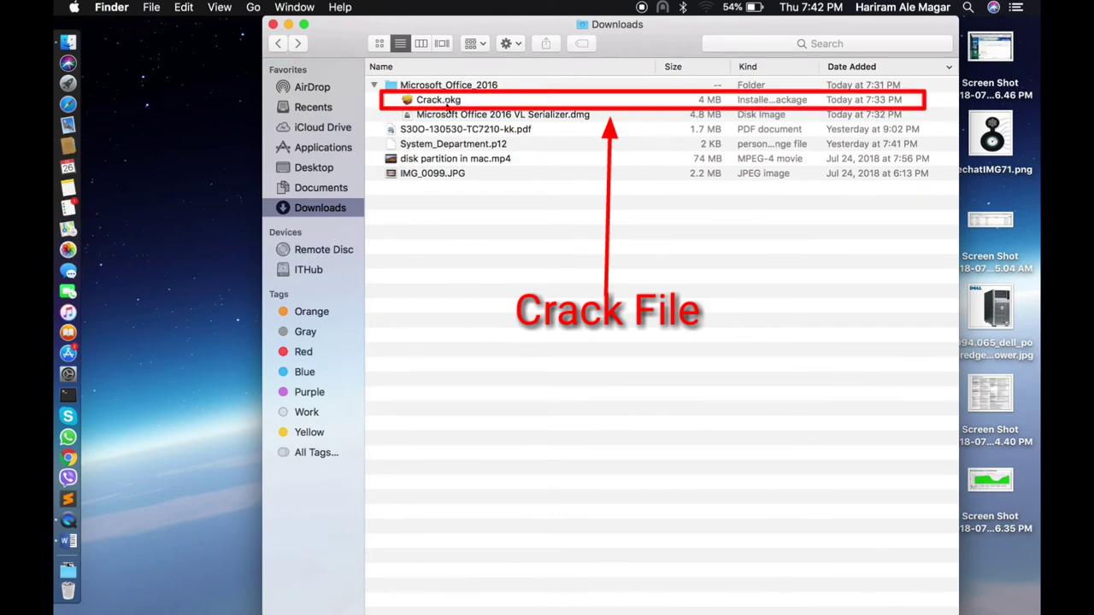
Step: Install Crack.pkg with the administrator password, then close it and move the package to the Trash
double_click(446, 101)
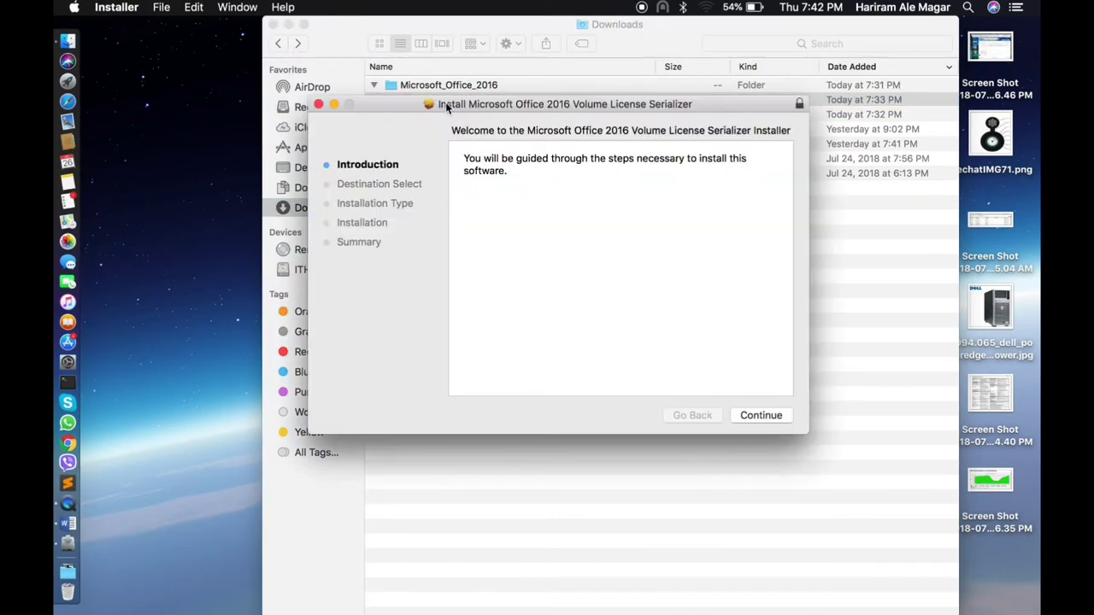
left_click(757, 423)
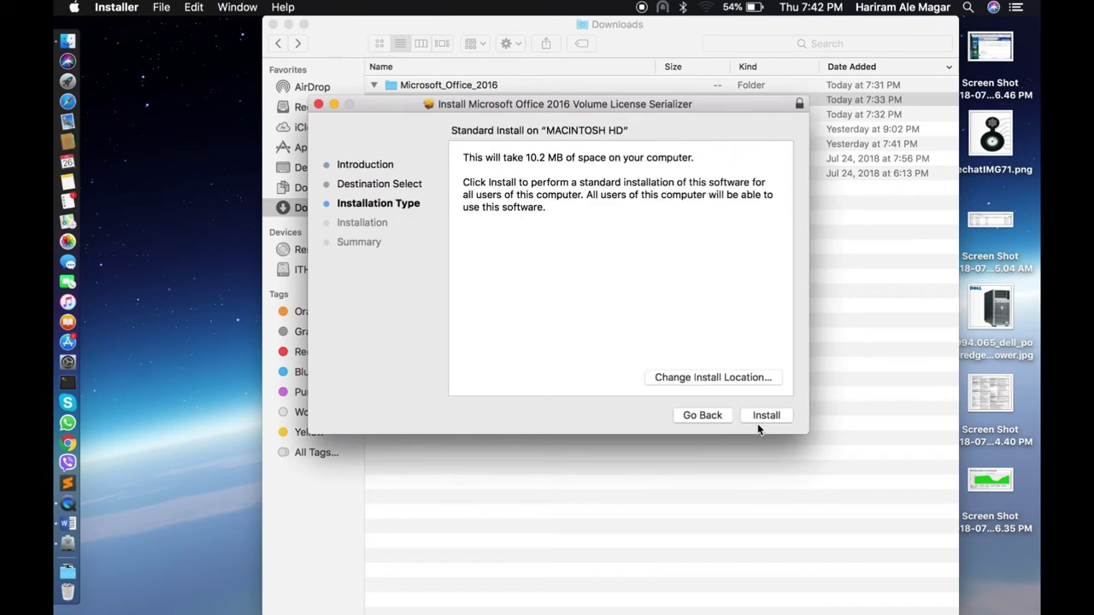
left_click(765, 416)
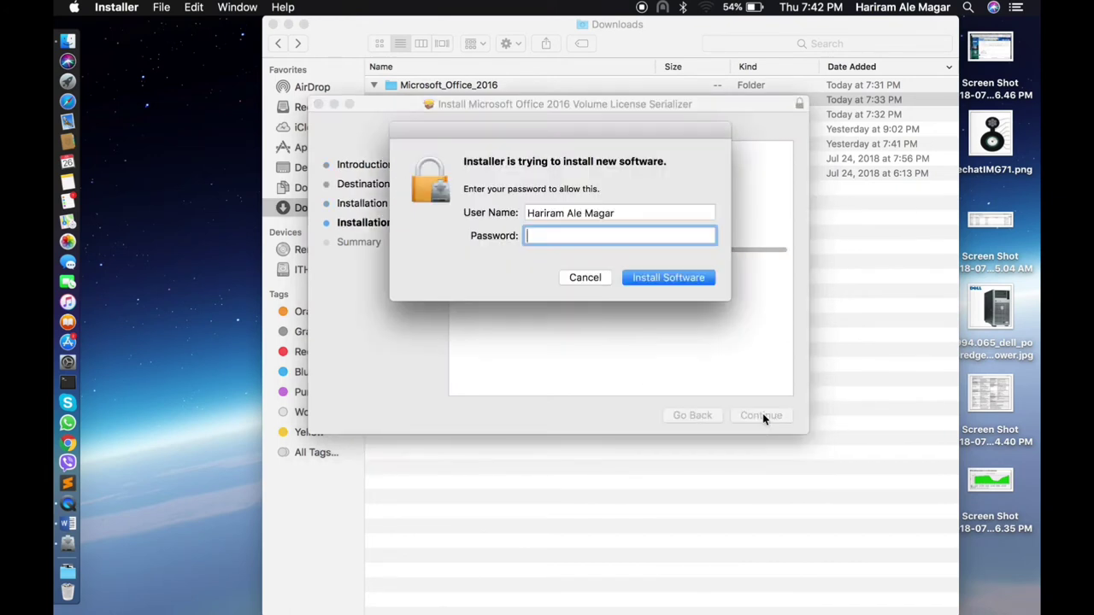
type("1")
key("Return")
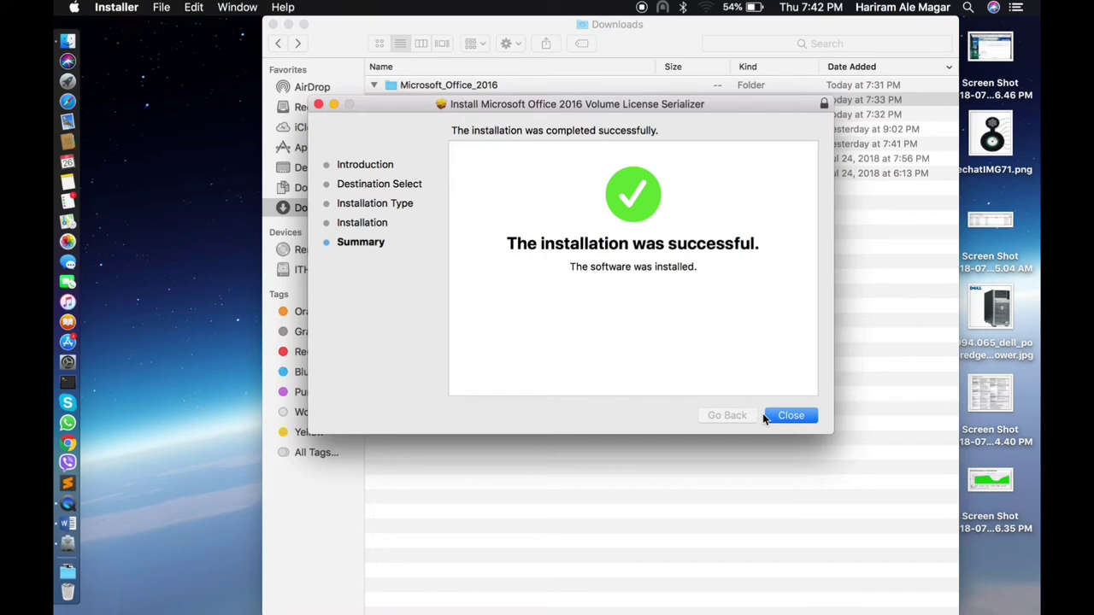
left_click(787, 413)
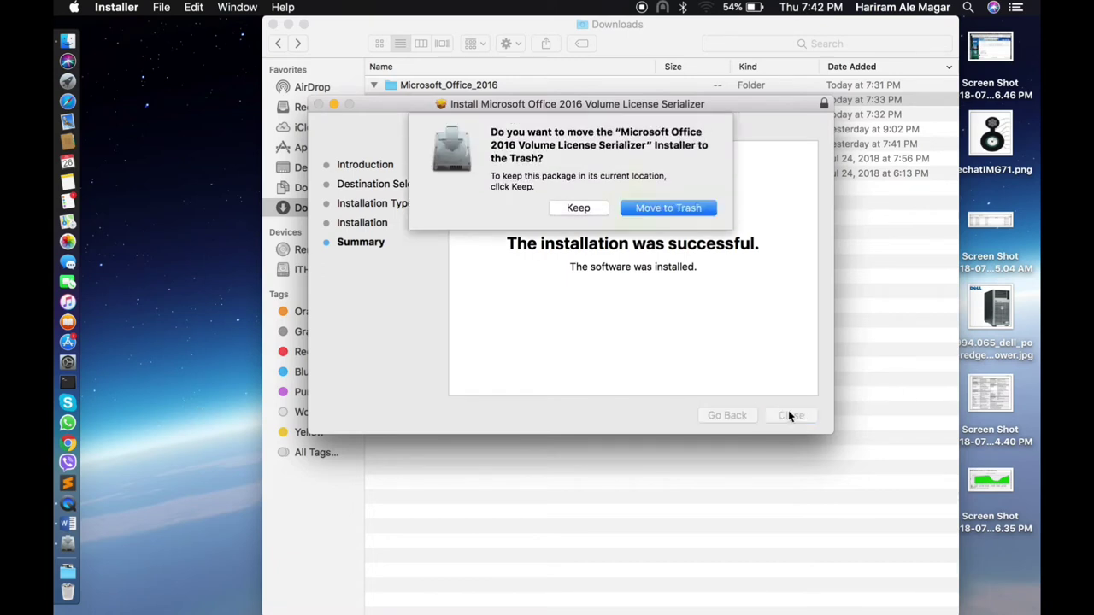
left_click(683, 209)
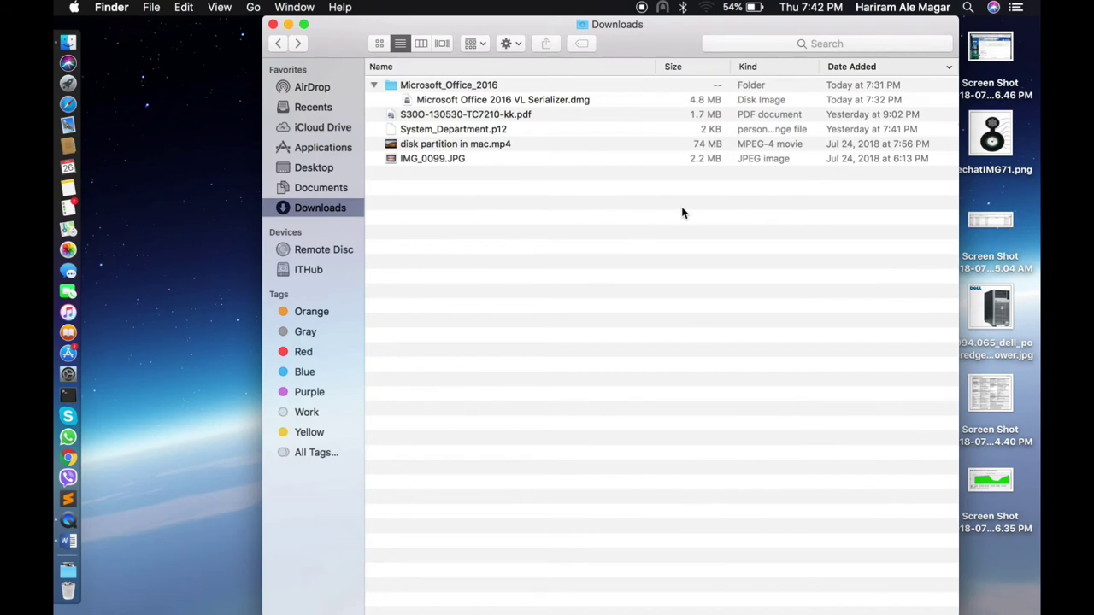
Step: Close the Downloads window and launch Microsoft PowerPoint from a Spotlight search
left_click(273, 23)
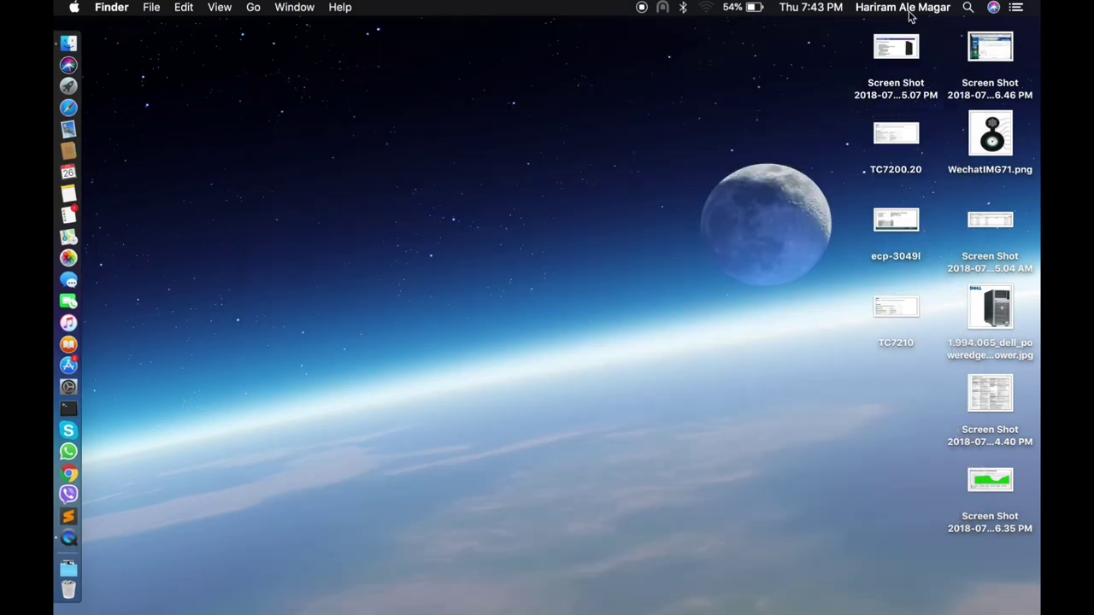
left_click(969, 8)
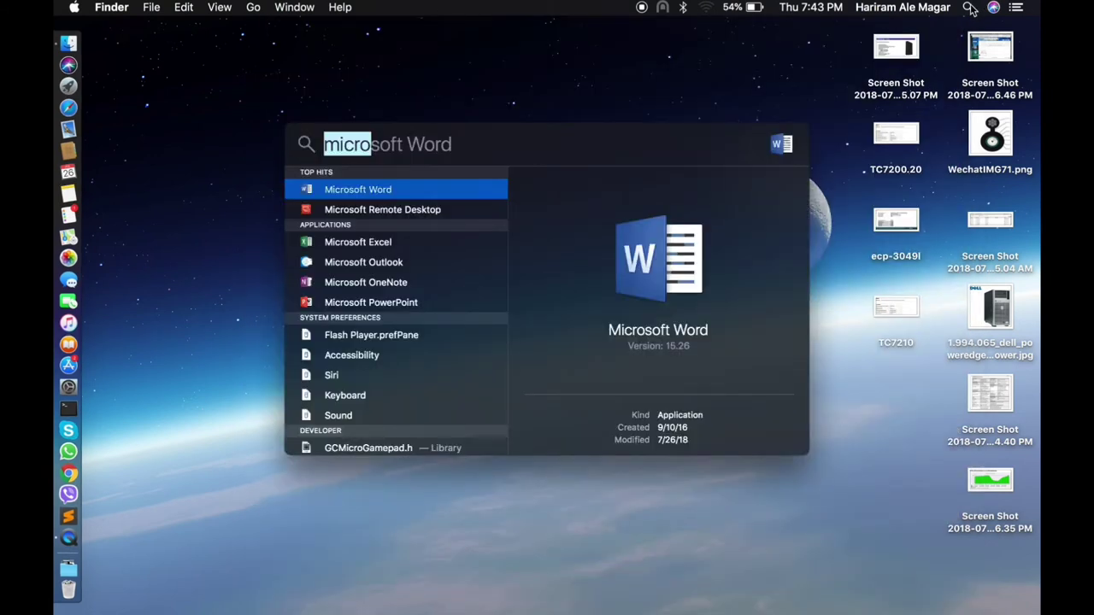
key("Right")
key("BackSpace")
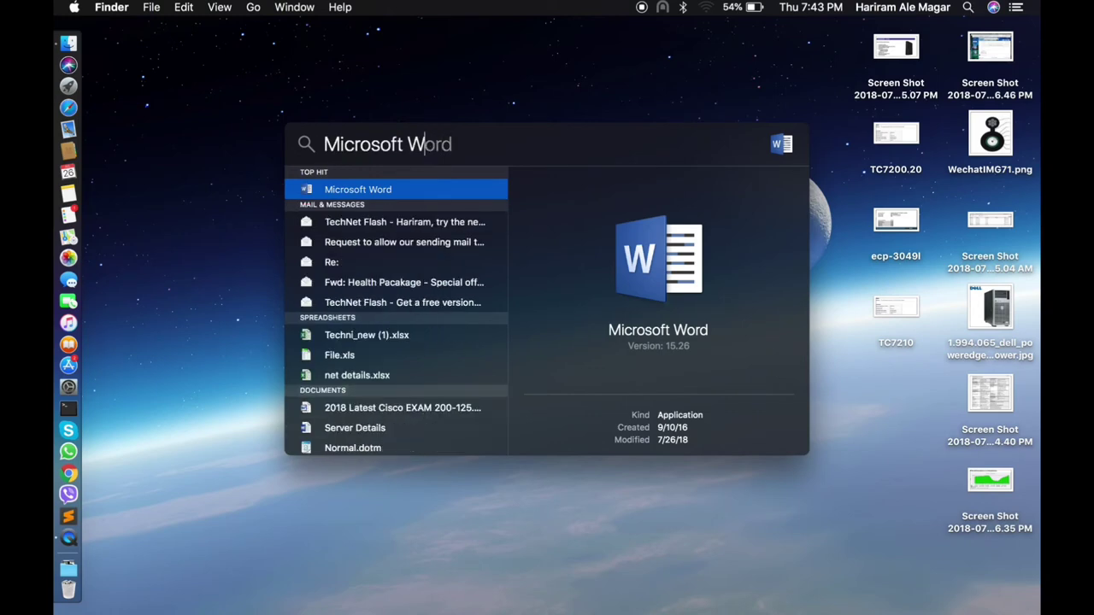
key("BackSpace")
key("BackSpace")
key("BackSpace")
type("po")
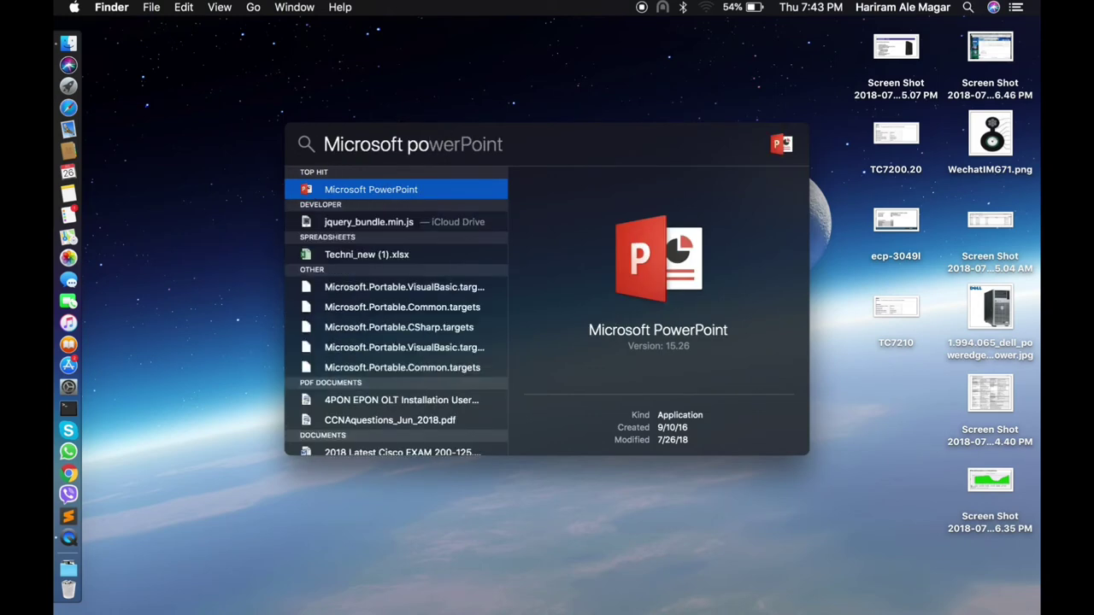
key("Return")
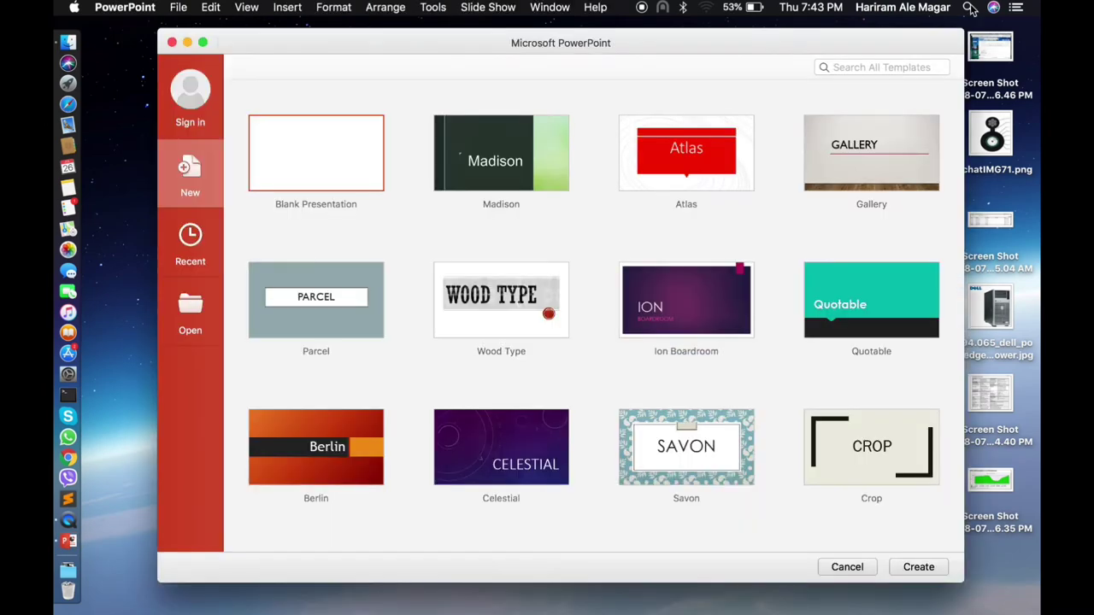
Step: Create a blank PowerPoint presentation, then launch Microsoft Excel from Spotlight
double_click(320, 165)
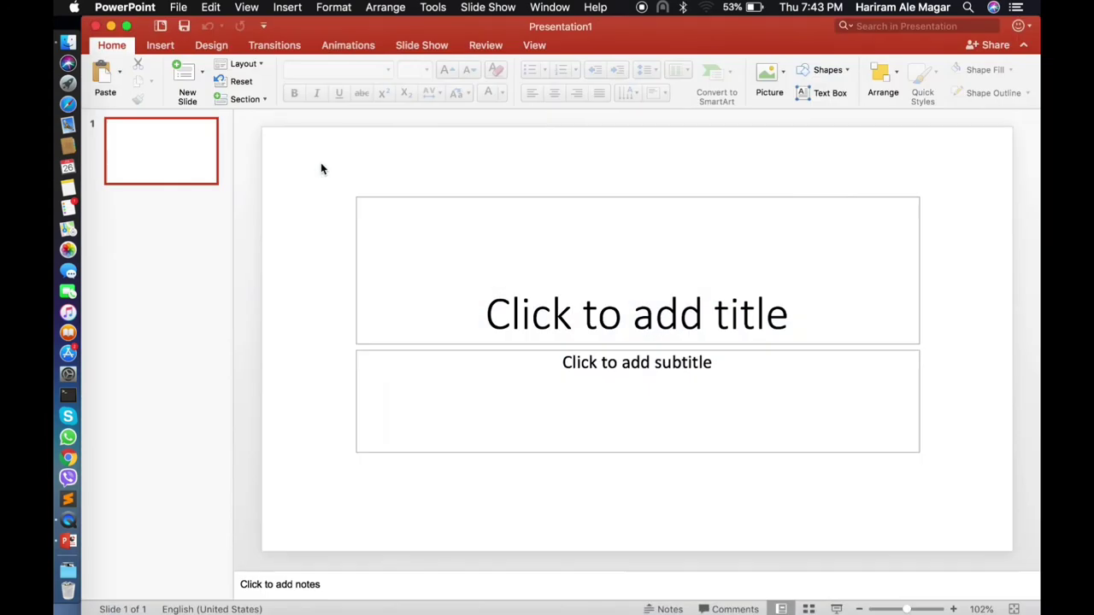
left_click(968, 7)
key("Right")
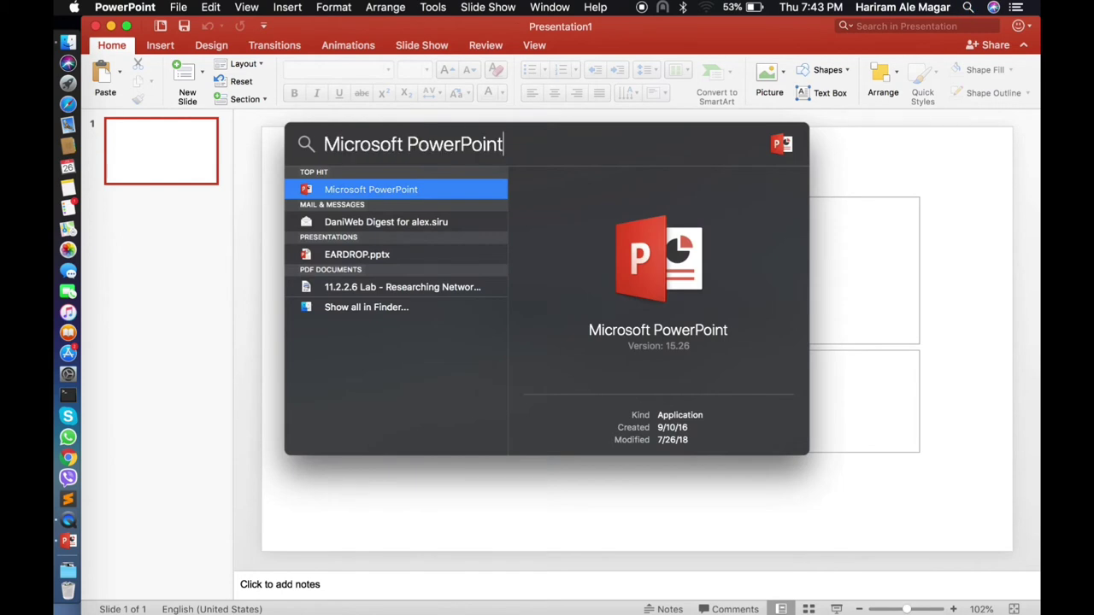
key("Left")
key("Left")
key("Left")
key("Left")
key("Left")
key("Left")
key("Left")
key("BackSpace")
key("BackSpace")
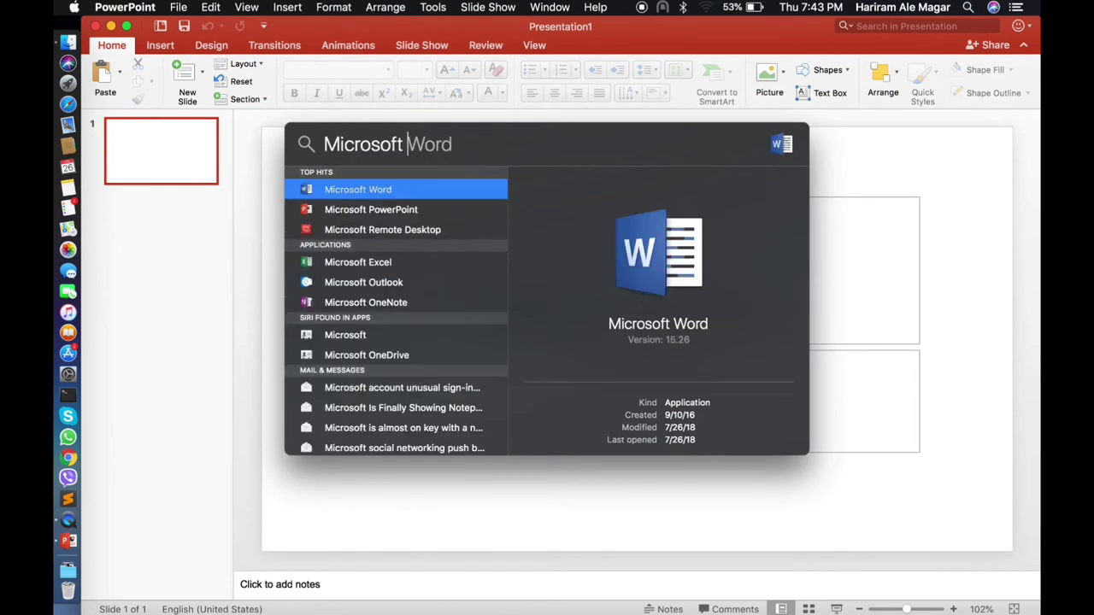
type("excel")
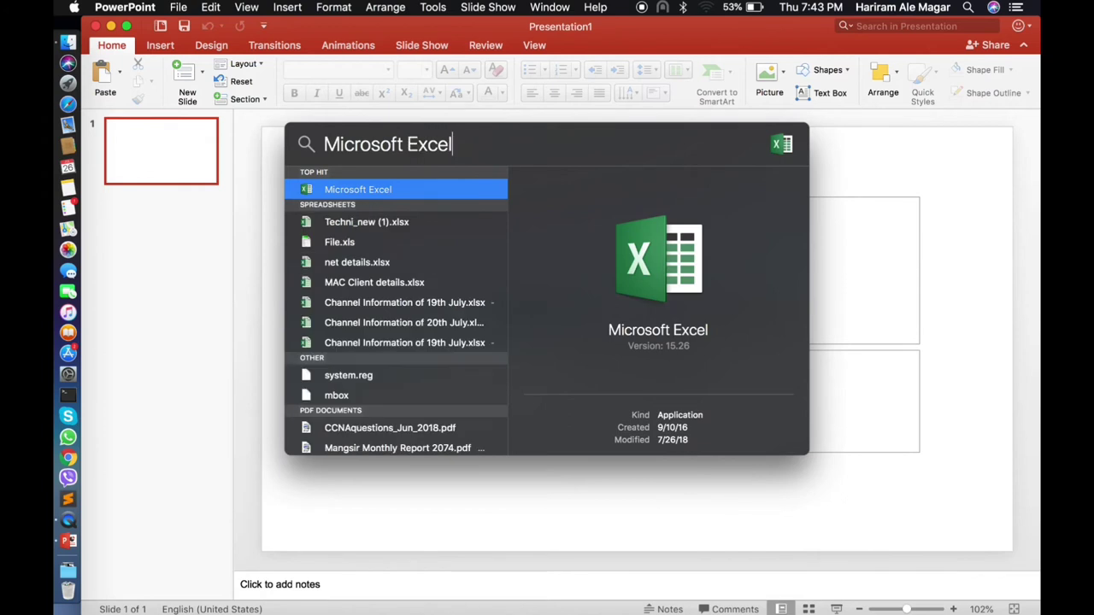
key("Return")
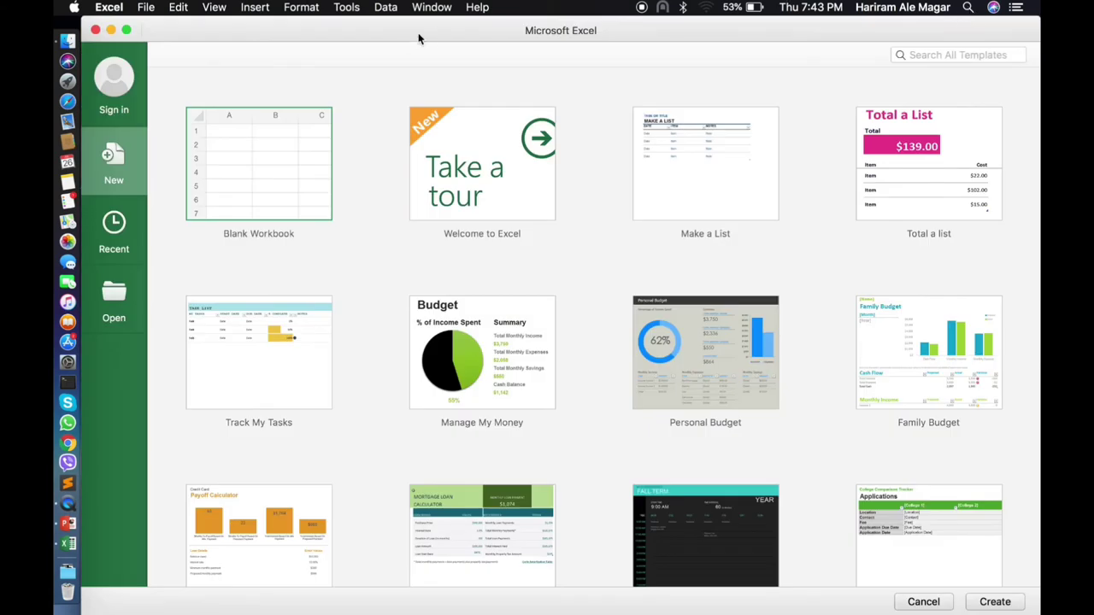
Step: Create a Track My Tasks workbook, try the Page Layout, Formulas, Data and View tabs, then close it unsaved
double_click(257, 334)
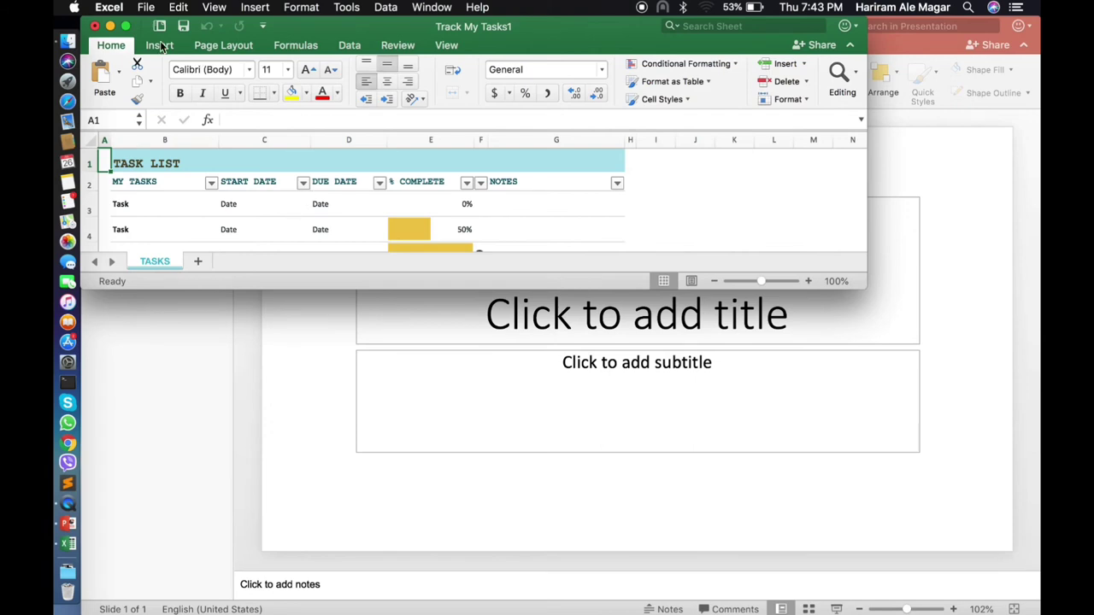
left_click(223, 47)
left_click(292, 46)
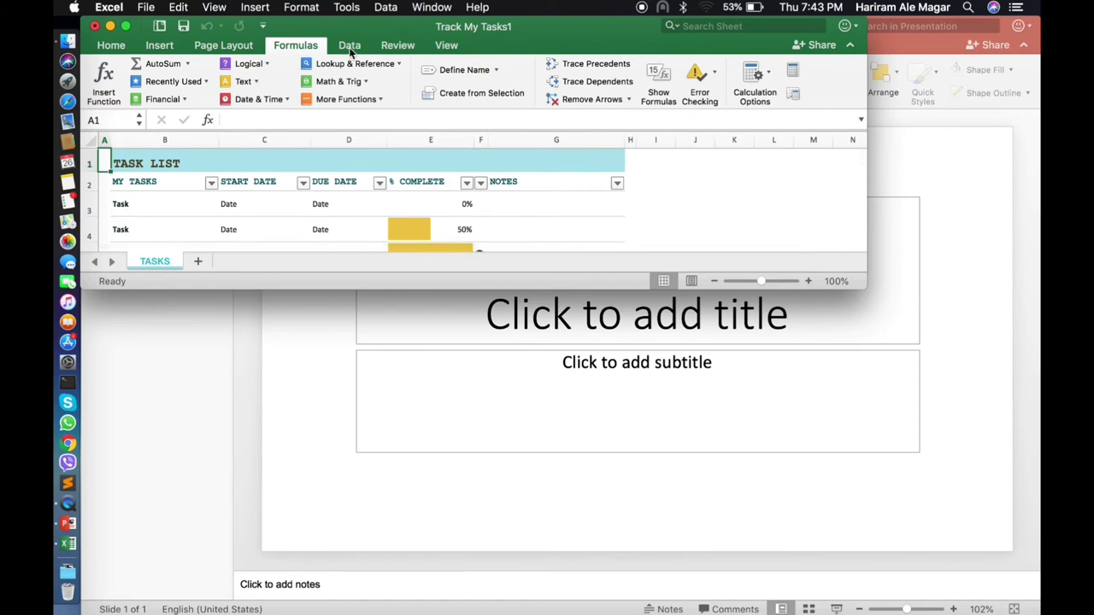
left_click(350, 48)
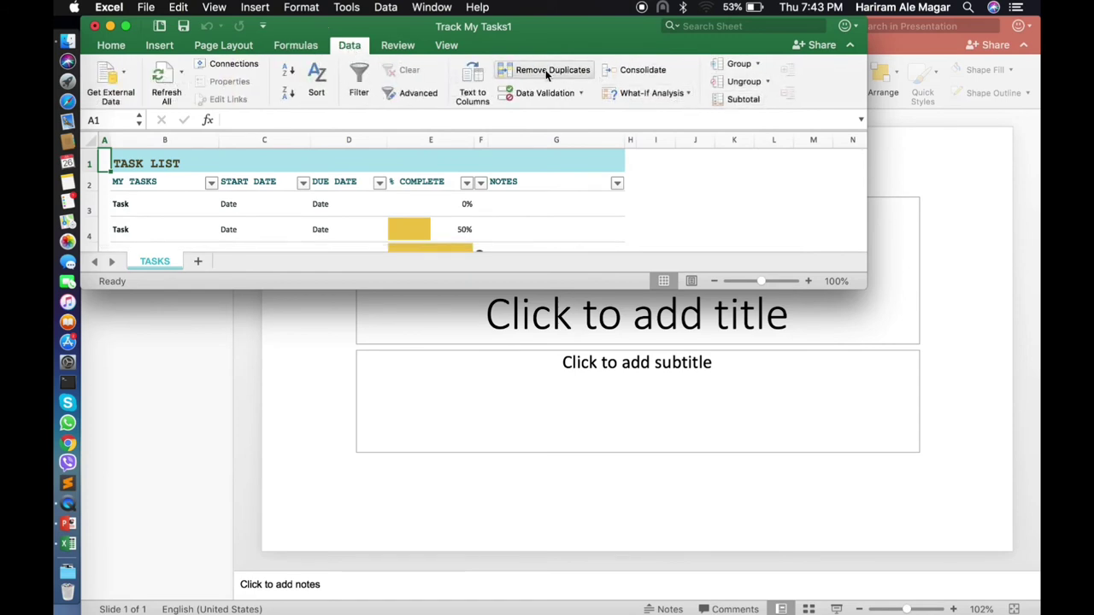
left_click(446, 45)
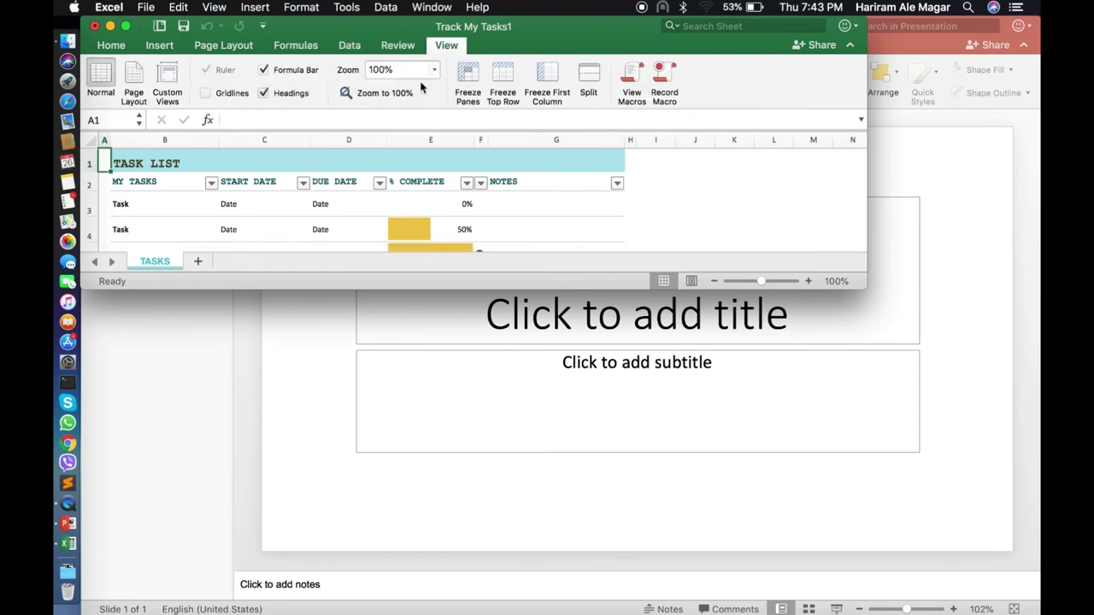
left_click(95, 26)
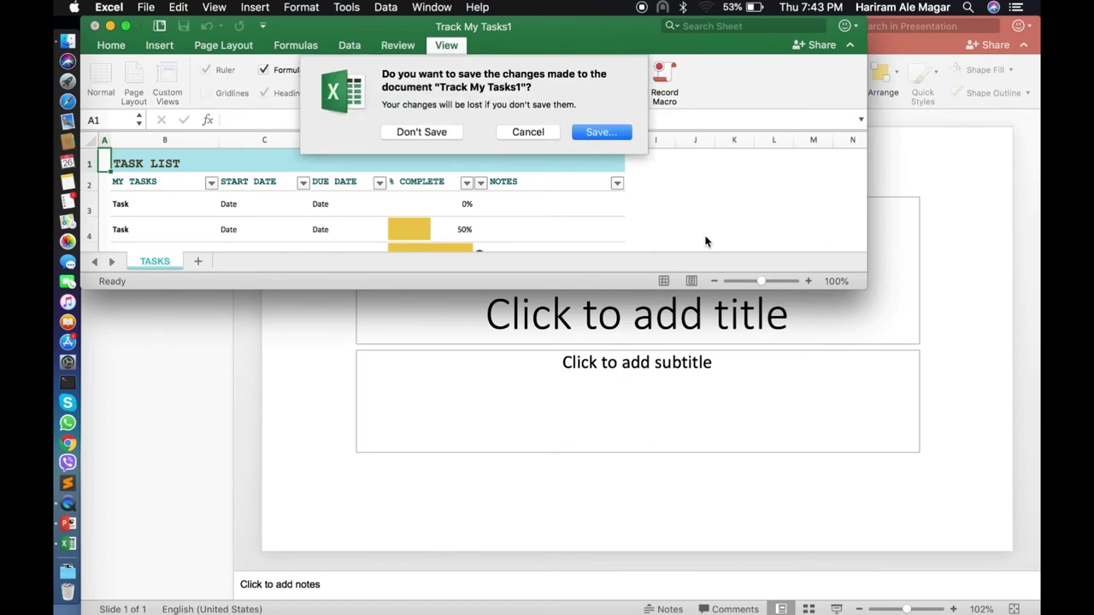
left_click(422, 132)
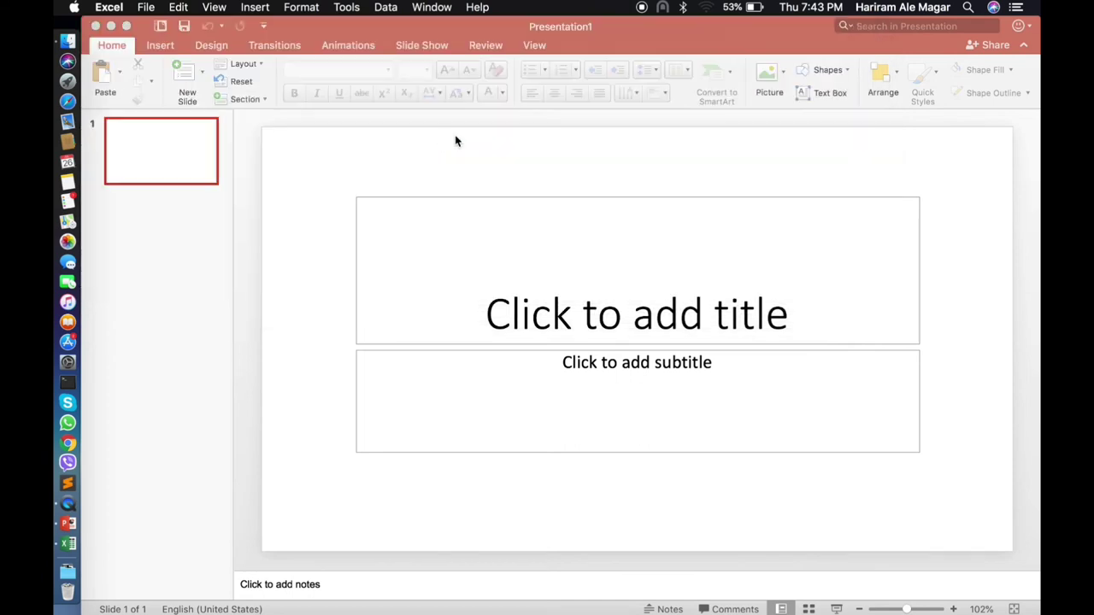
Step: Select the title placeholder and try the Insert, Design, Transitions, Animations, Slide Show and Review tabs
left_click(654, 345)
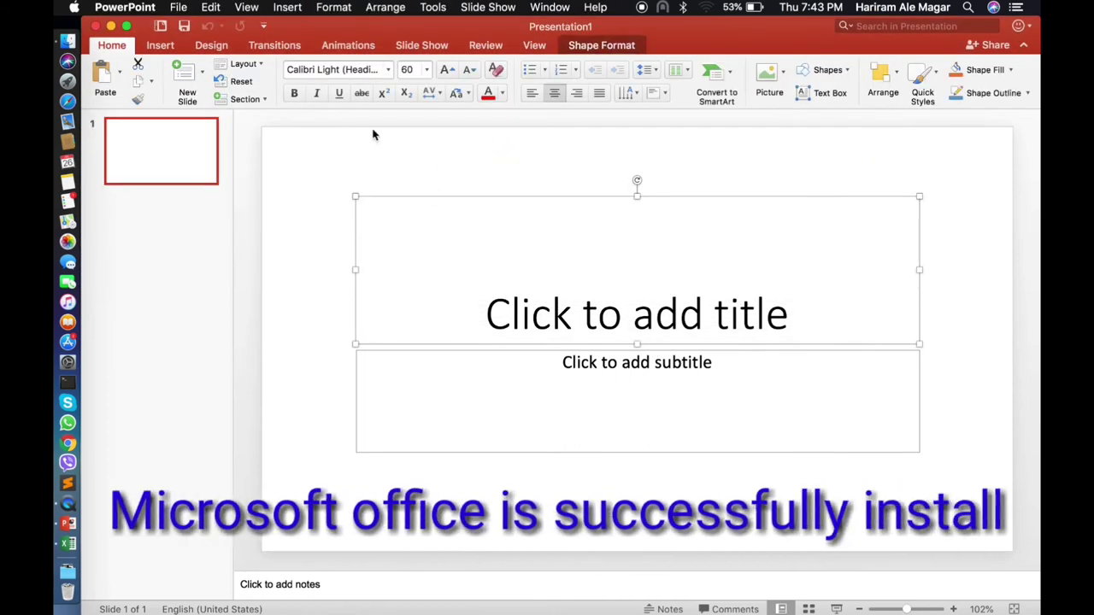
left_click(164, 47)
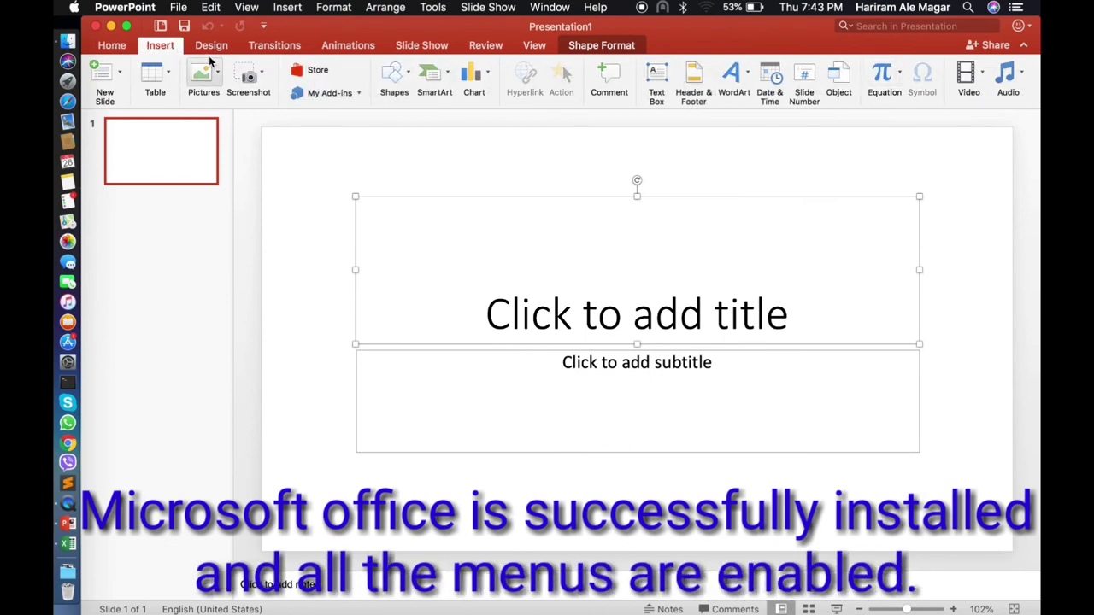
left_click(211, 47)
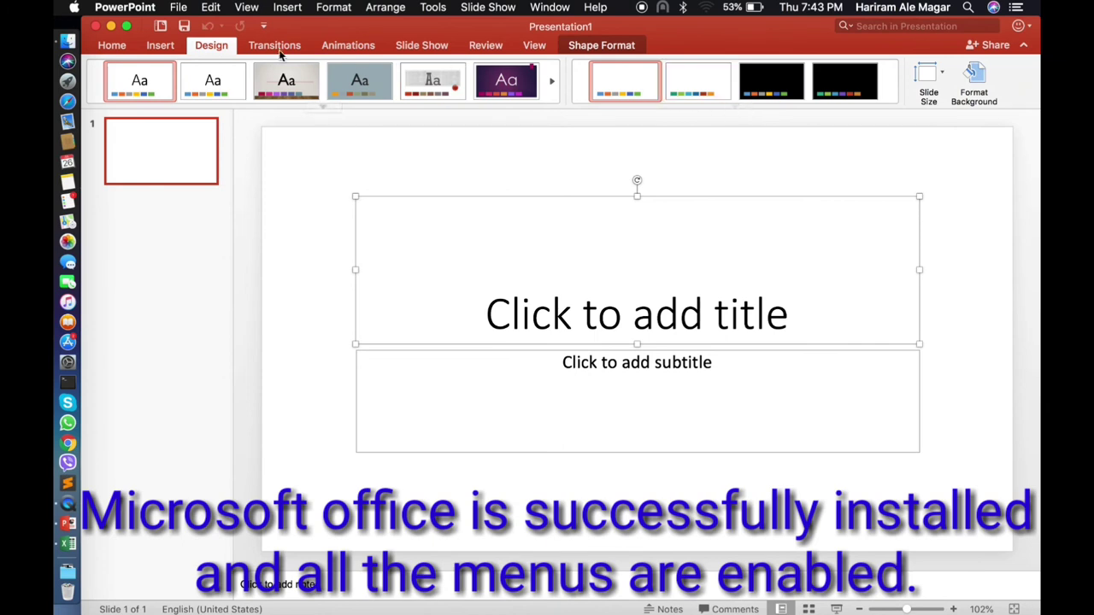
left_click(267, 48)
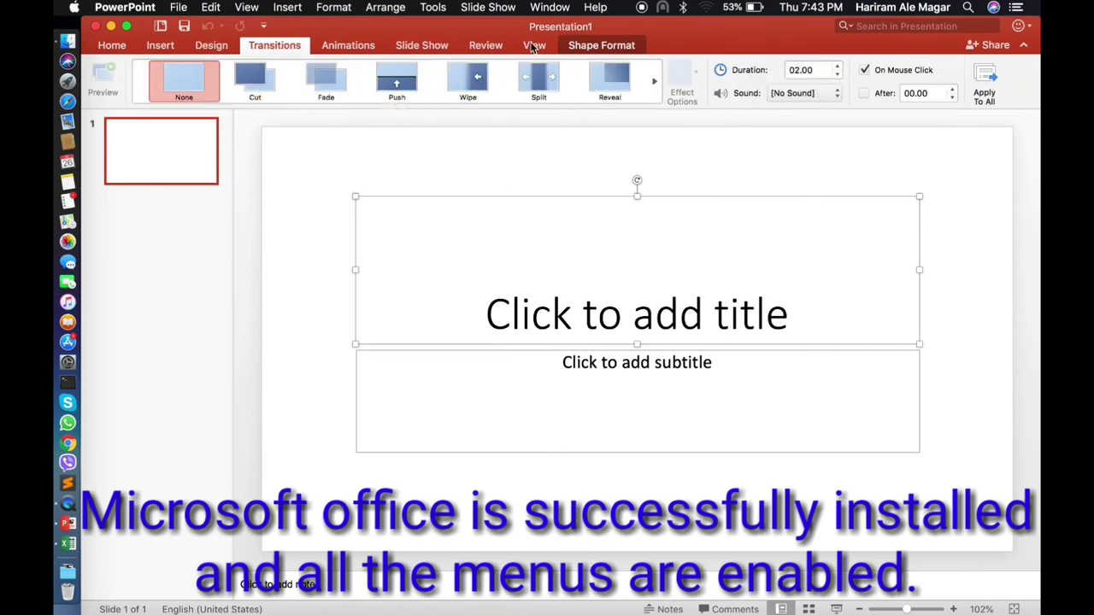
left_click(356, 49)
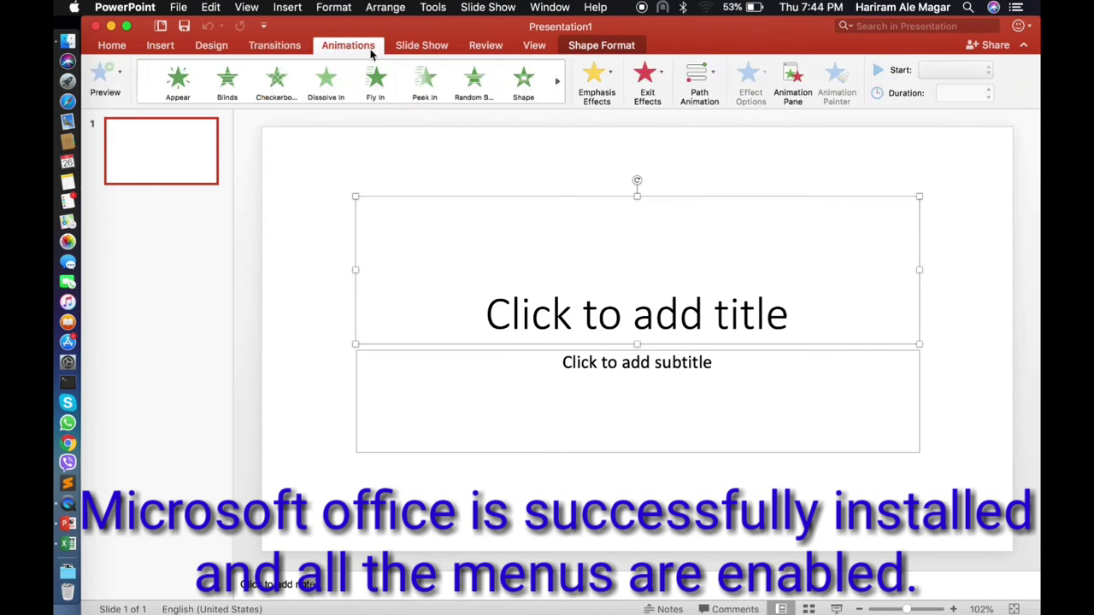
left_click(420, 50)
left_click(486, 46)
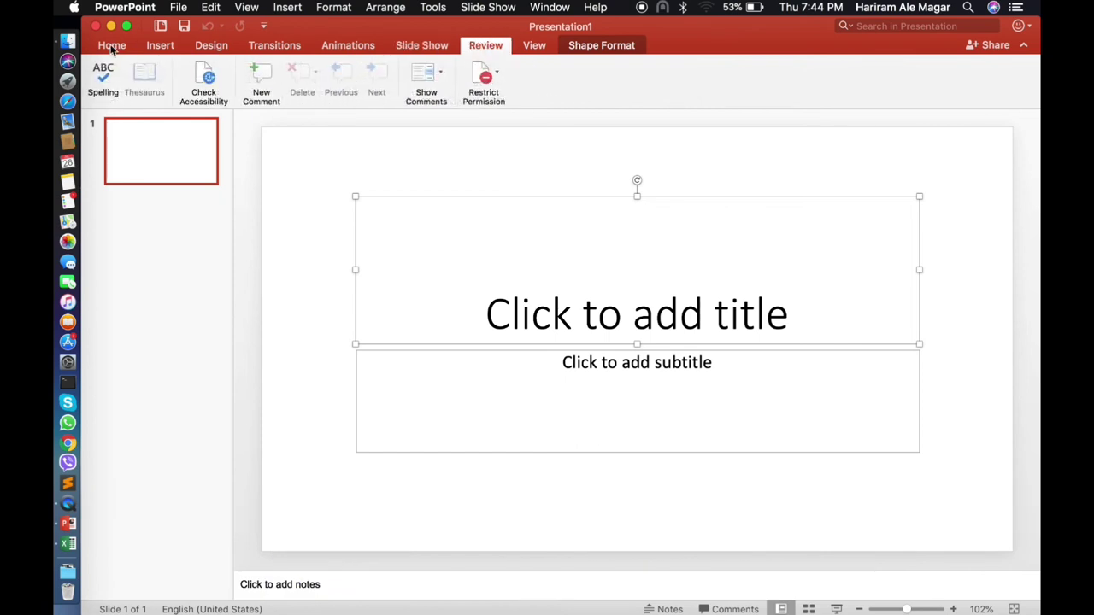
left_click(75, 7)
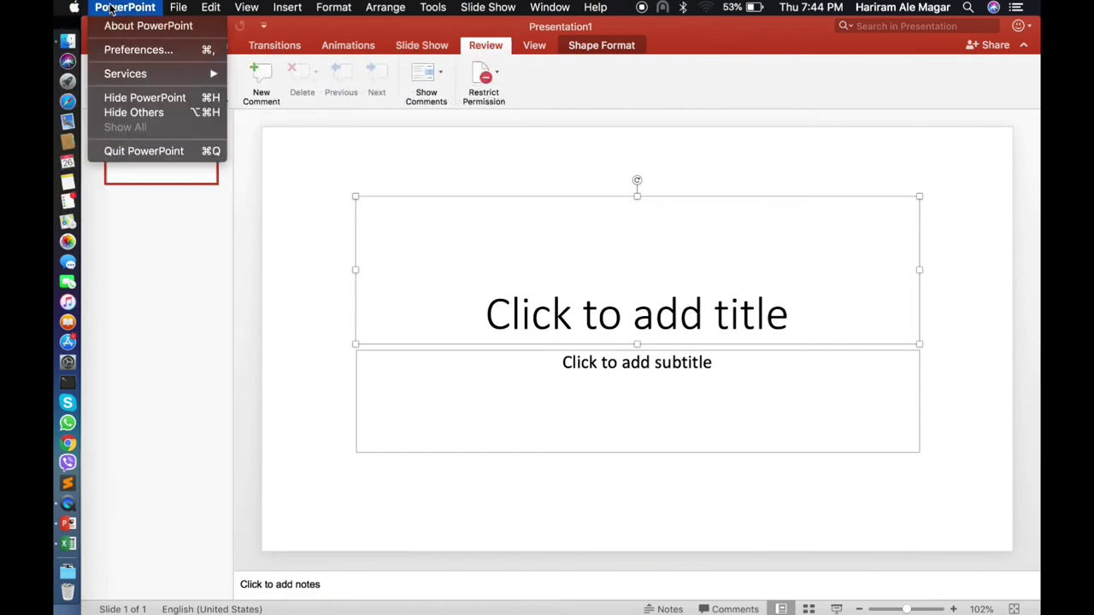
left_click(109, 9)
left_click(167, 28)
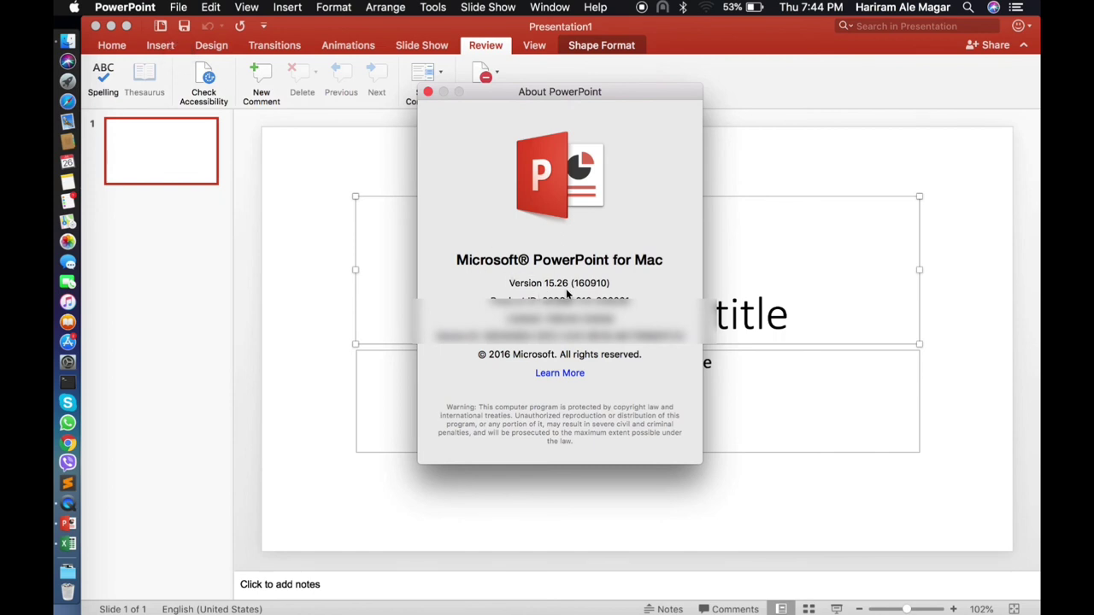
left_click_drag(488, 298, 636, 302)
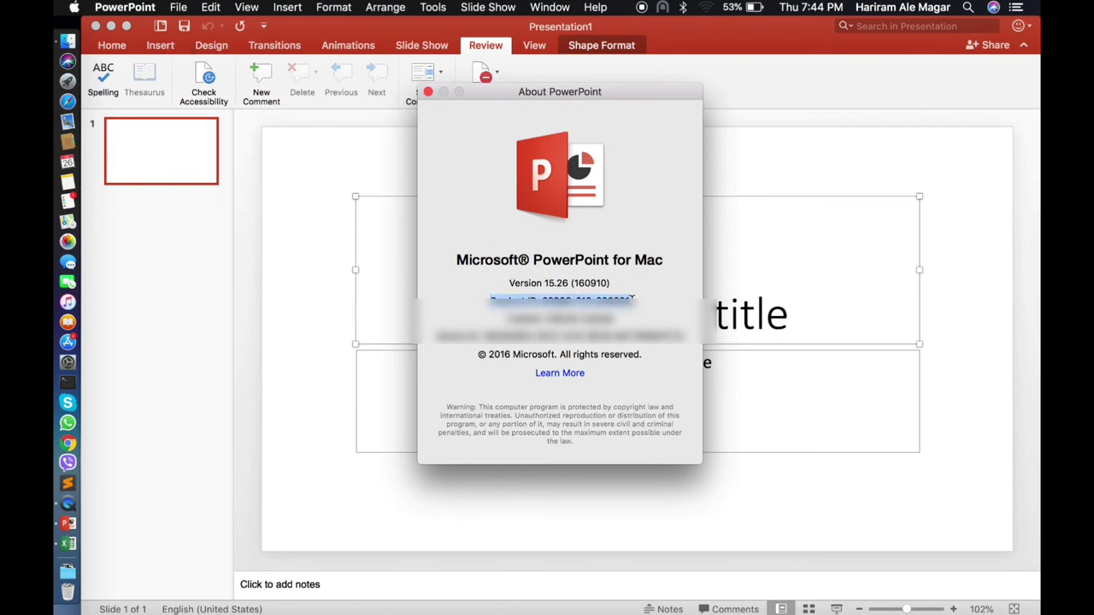
key("super+w")
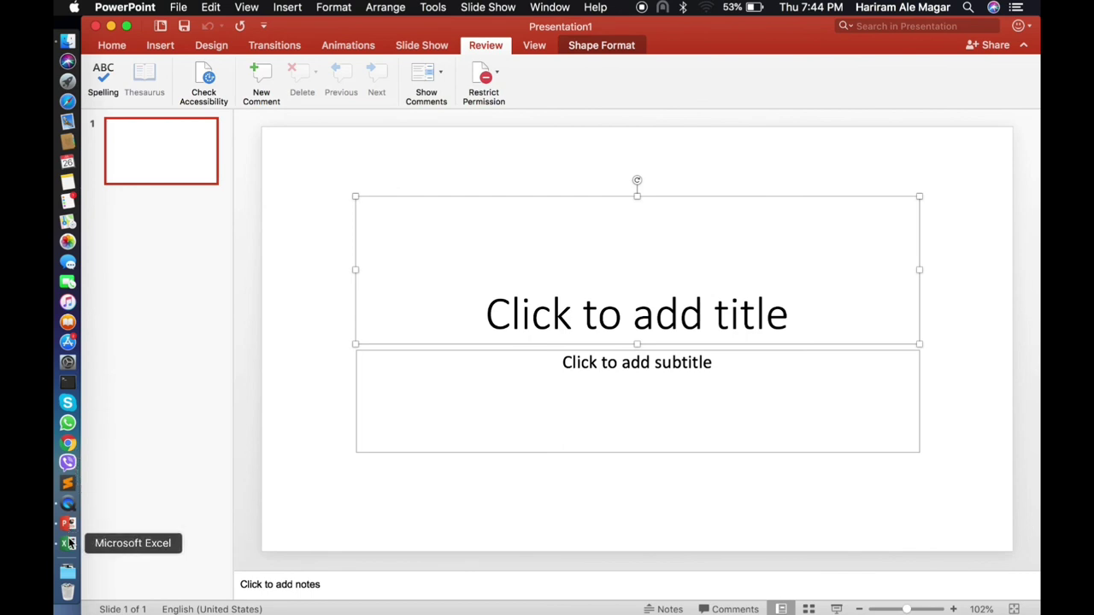
Step: Bring Excel to the front from the Dock and show About Excel from the Excel menu
left_click(68, 544)
left_click(116, 12)
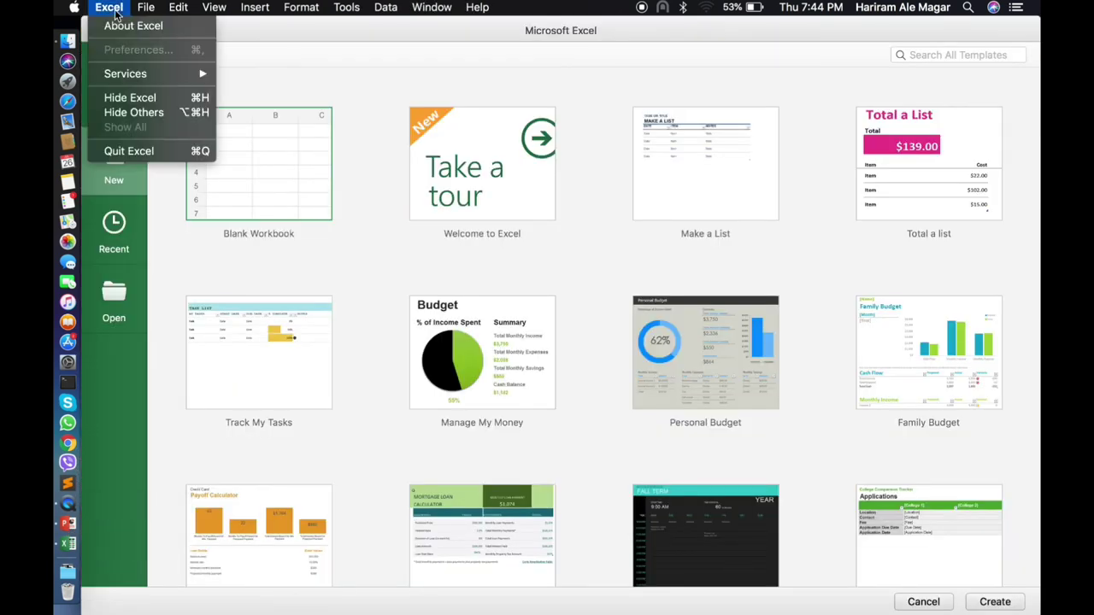
left_click(136, 27)
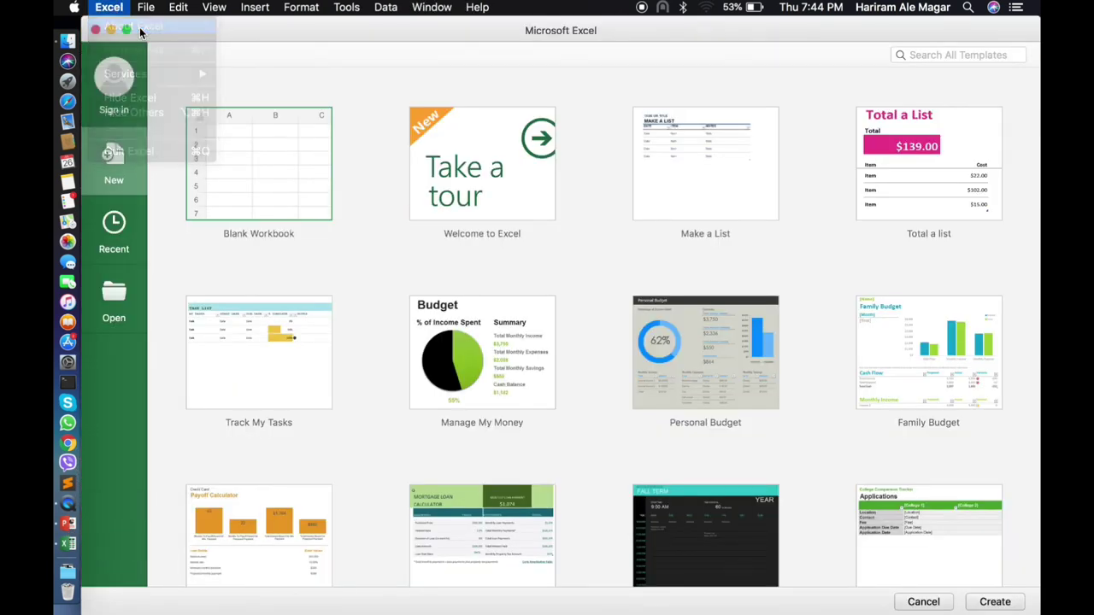